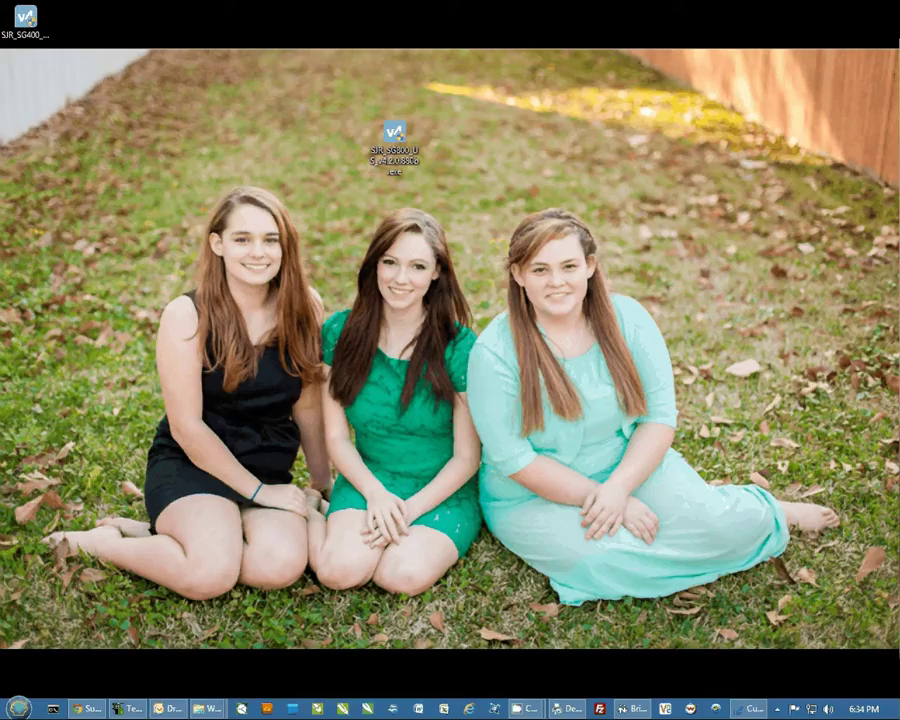
# Look through conde.com's printer support downloads for the Ricoh SG 3110DN, then return to the desktop
pyautogui.doubleClick(406, 142)
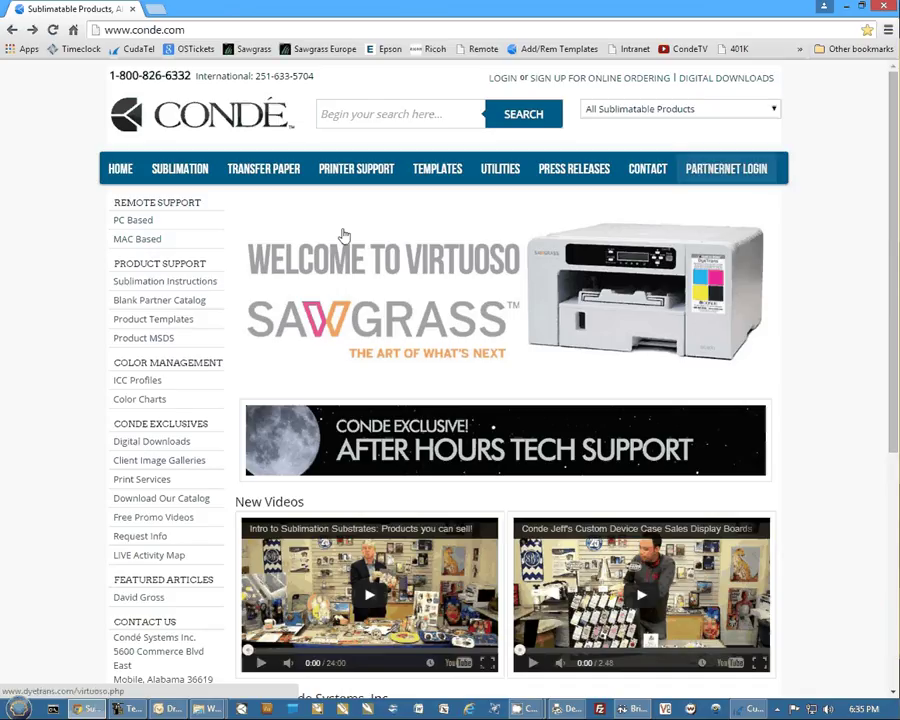
pyautogui.moveTo(343, 179)
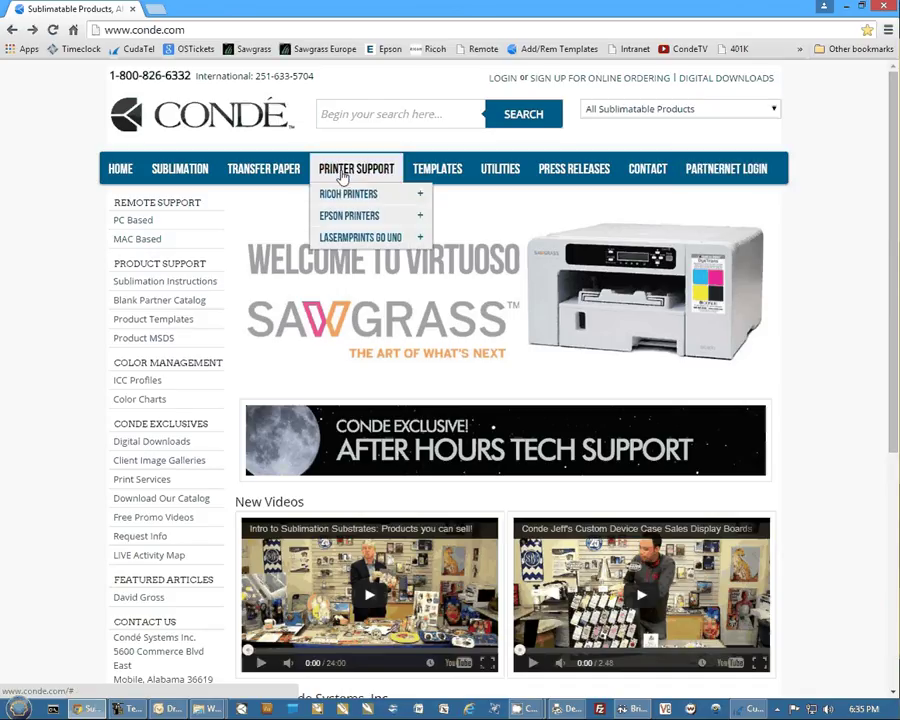
pyautogui.moveTo(473, 198)
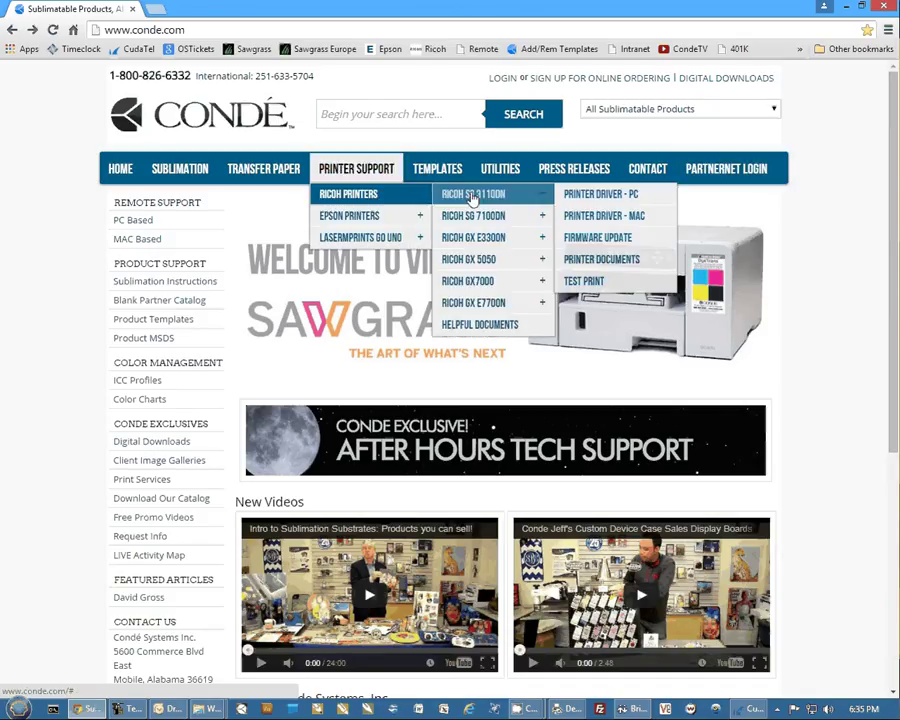
pyautogui.moveTo(475, 284)
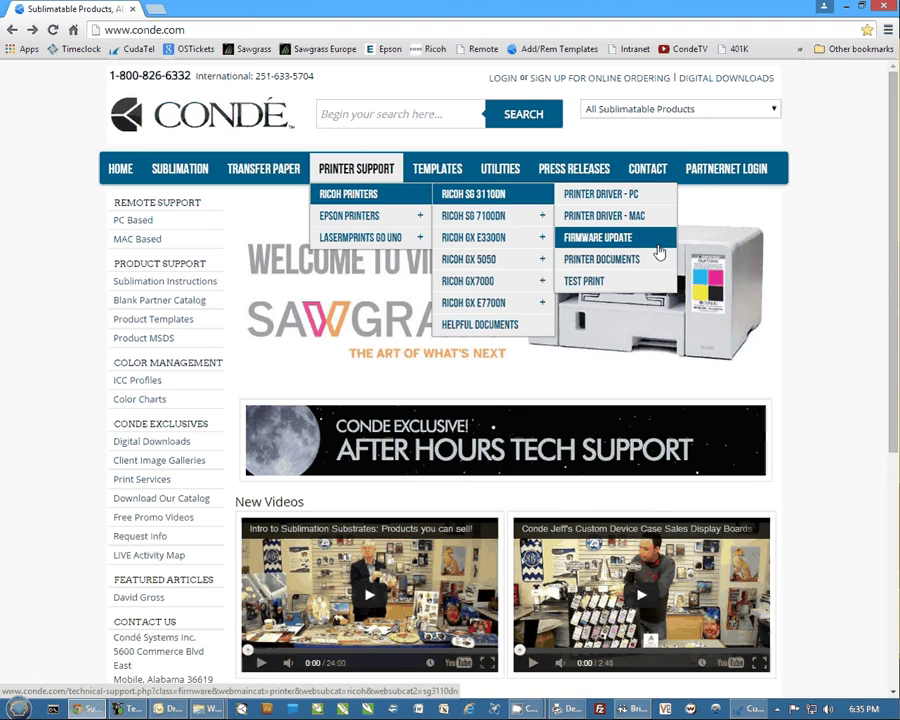
pyautogui.click(847, 8)
# Run the SG800 PowerDriver-v4 installer from the desktop, accept its license agreement and start the installation with the default components
pyautogui.click(400, 138)
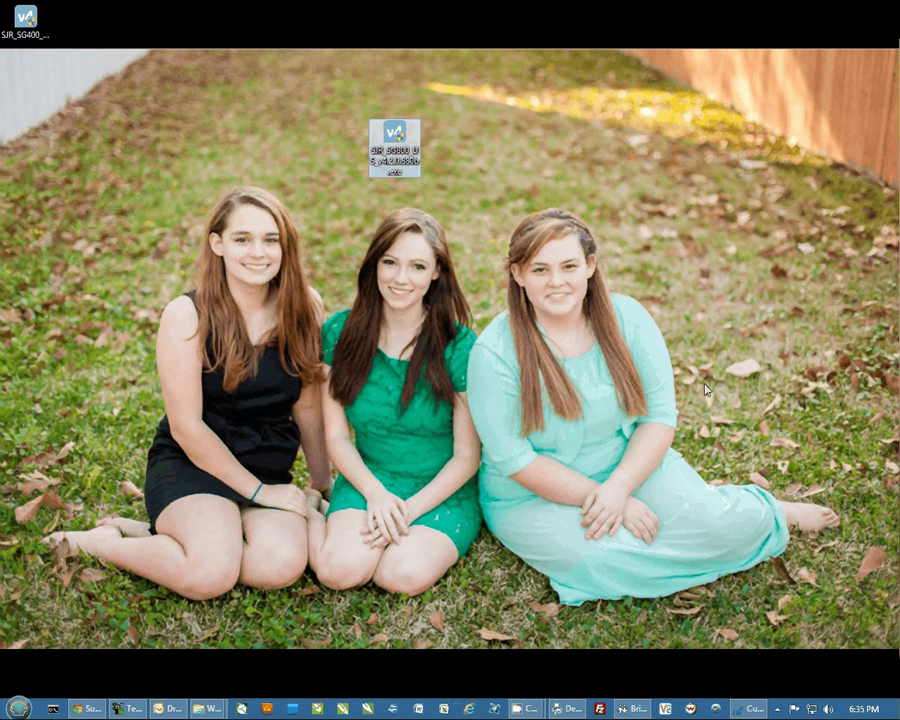
pyautogui.click(444, 388)
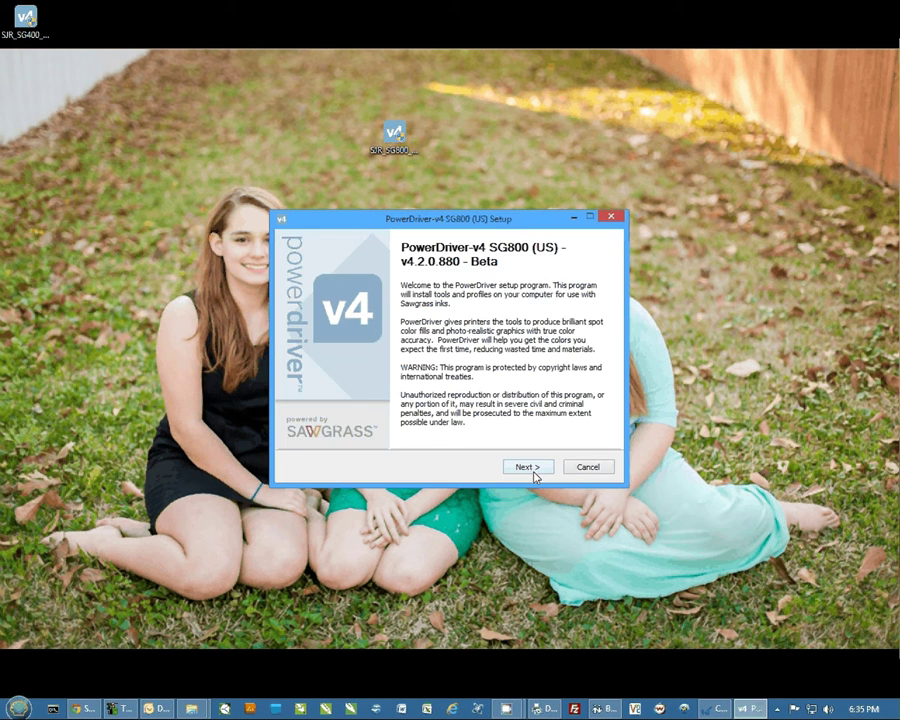
pyautogui.click(530, 470)
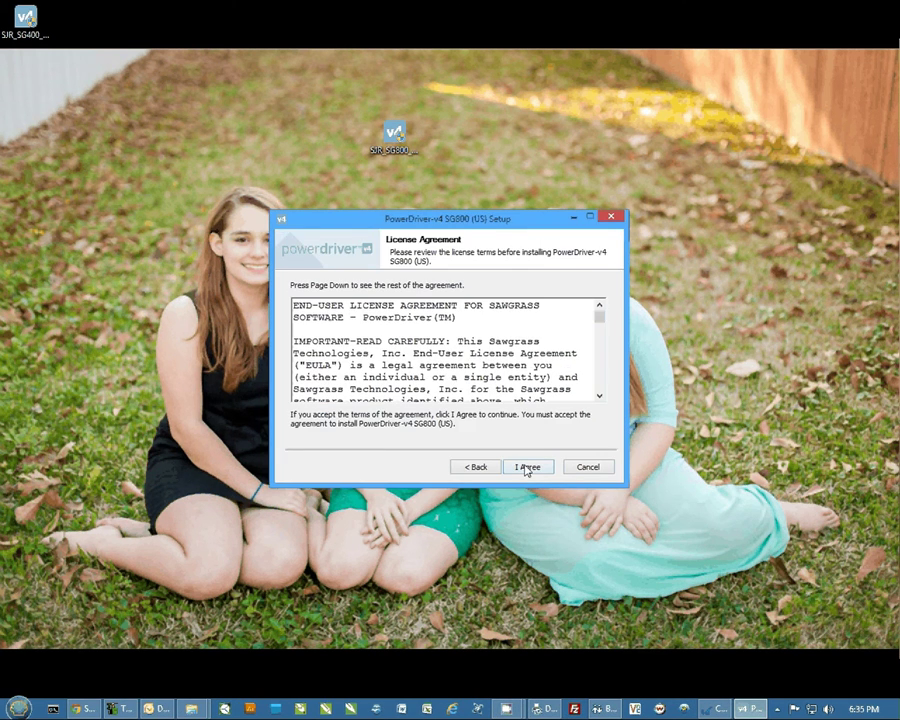
pyautogui.click(527, 468)
pyautogui.click(421, 334)
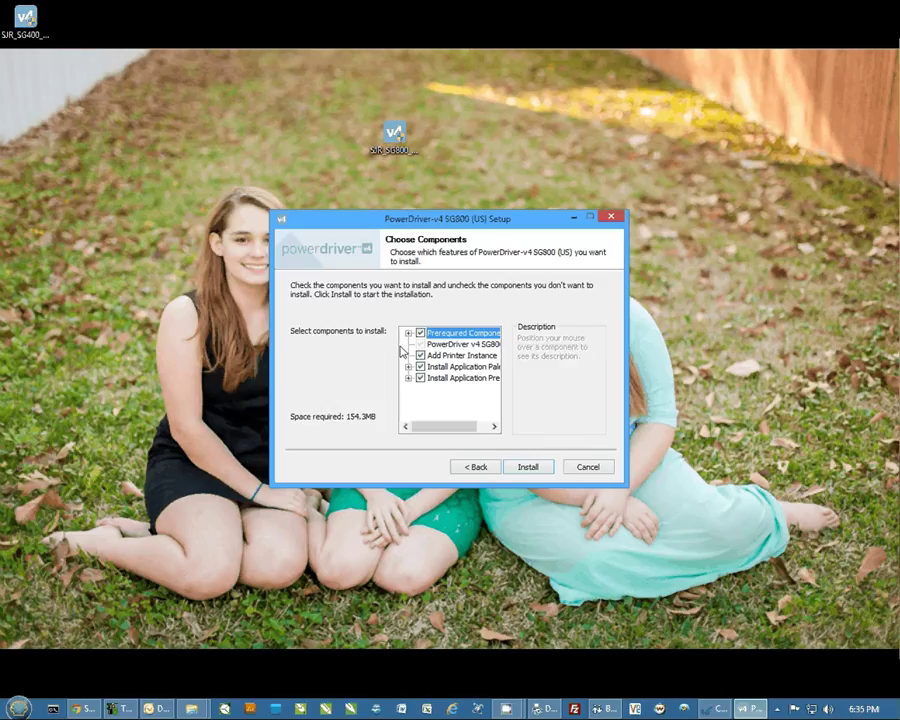
pyautogui.click(528, 468)
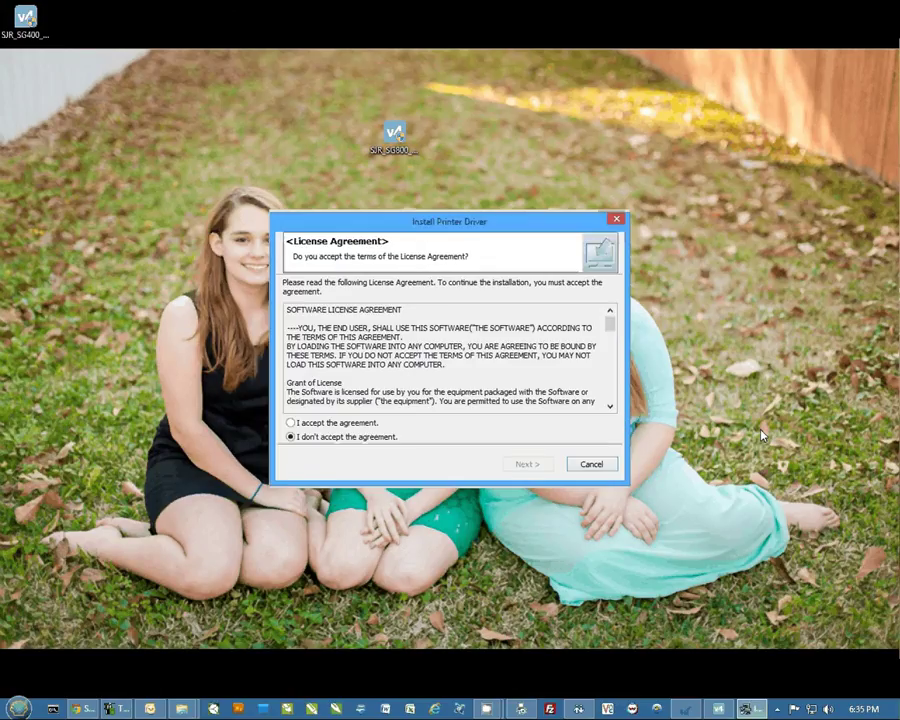
# Accept the printer driver license and install the driver as a new printer connected by USB cable
pyautogui.click(291, 423)
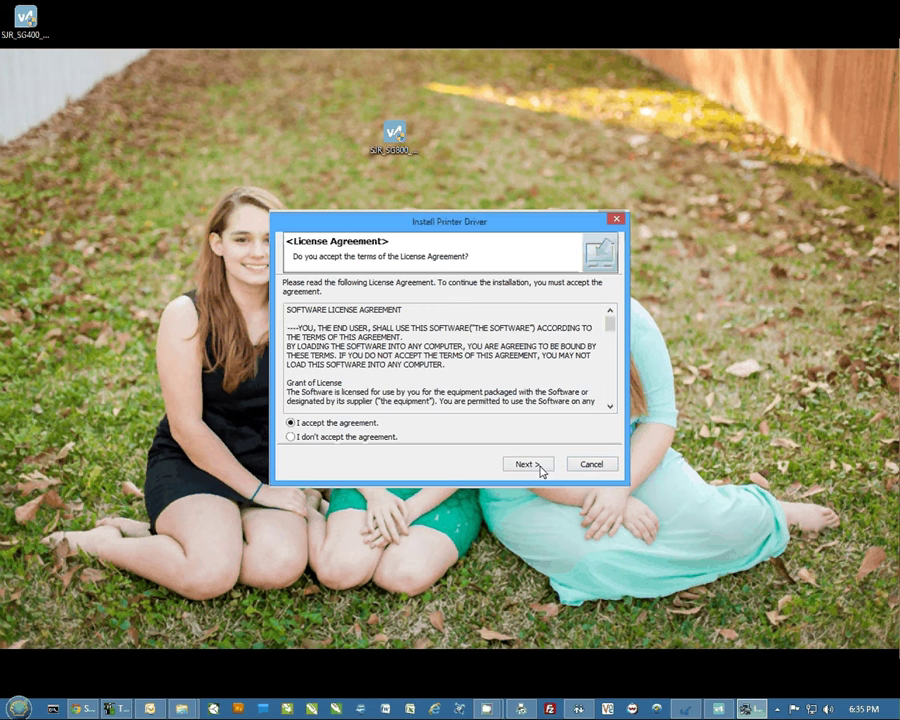
pyautogui.click(527, 464)
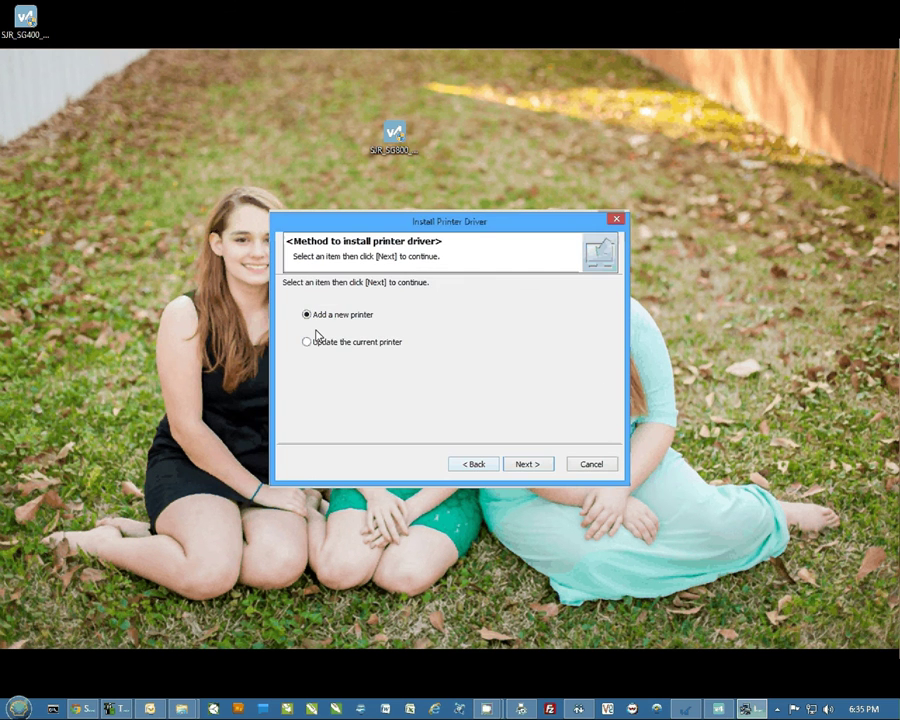
pyautogui.click(527, 464)
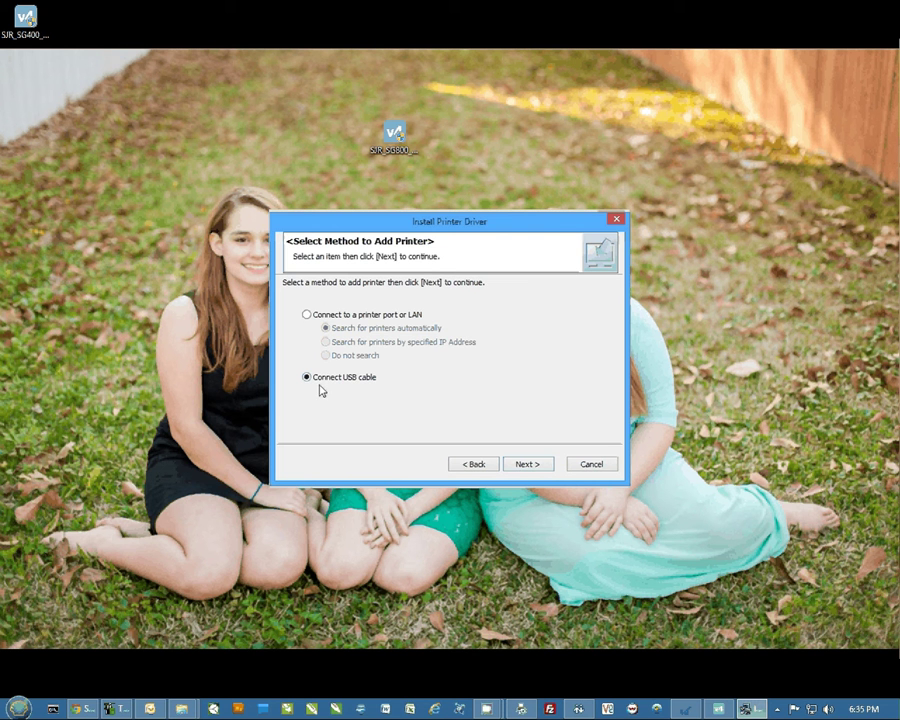
pyautogui.click(531, 466)
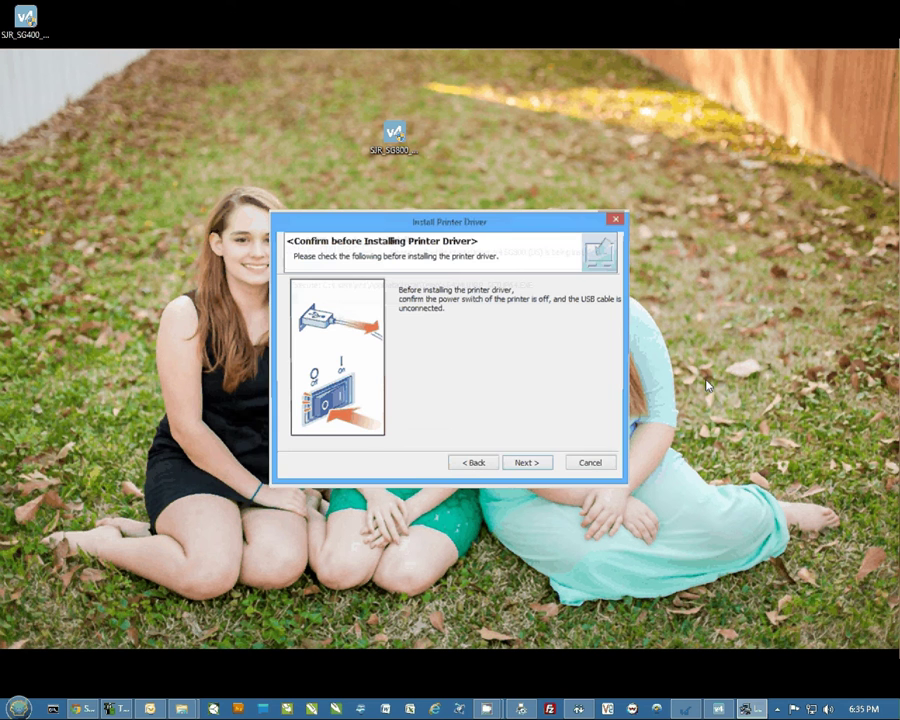
pyautogui.click(536, 466)
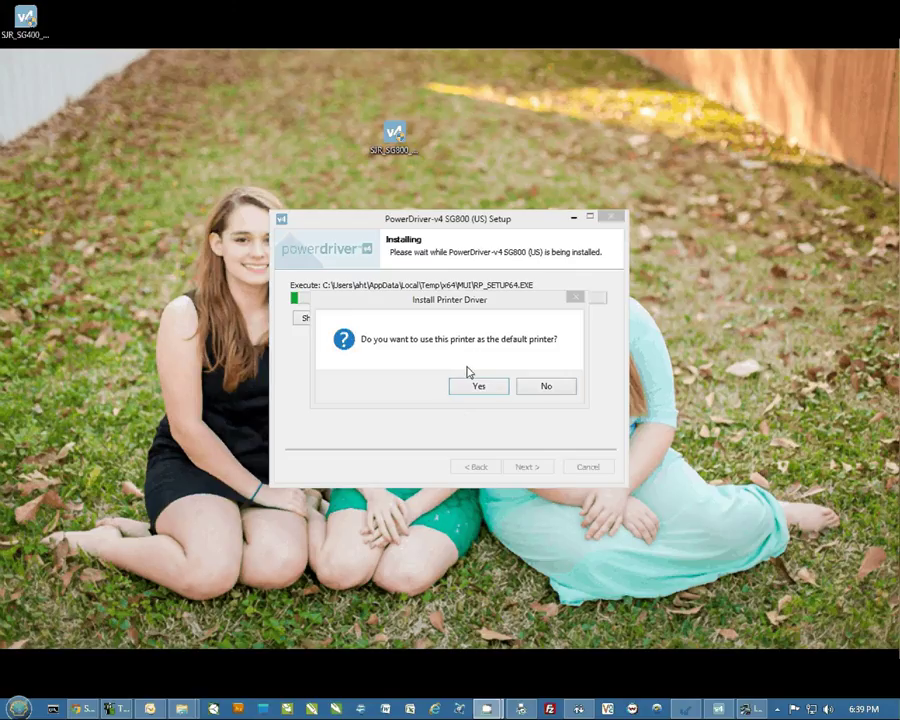
# Decline making the printer the default, toggle the Status Monitor's cartridge replacement notification and skip the printer's initial settings
pyautogui.click(546, 386)
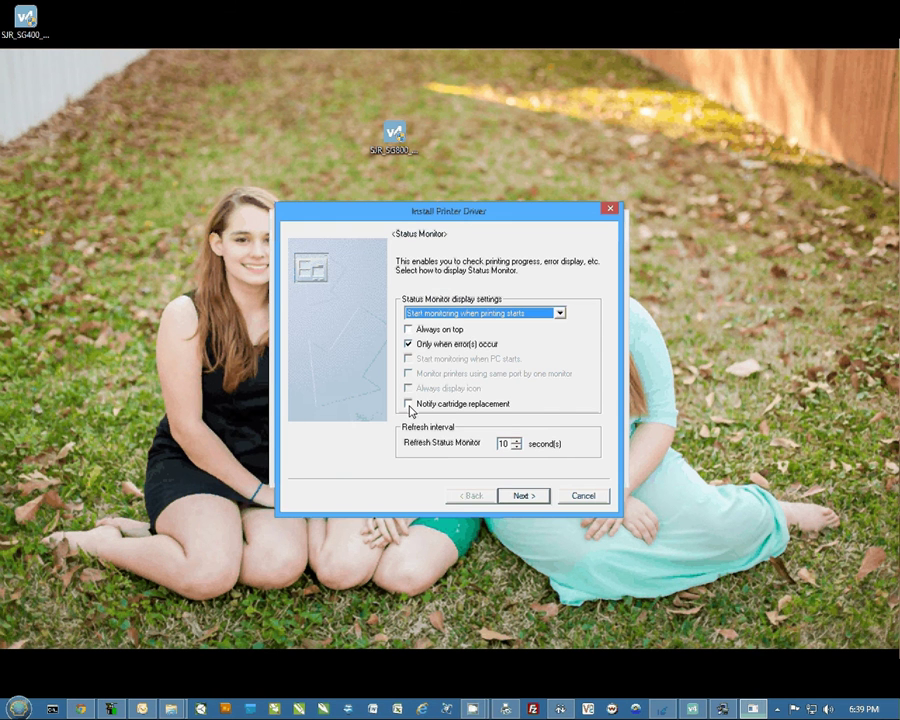
pyautogui.click(408, 404)
pyautogui.click(522, 496)
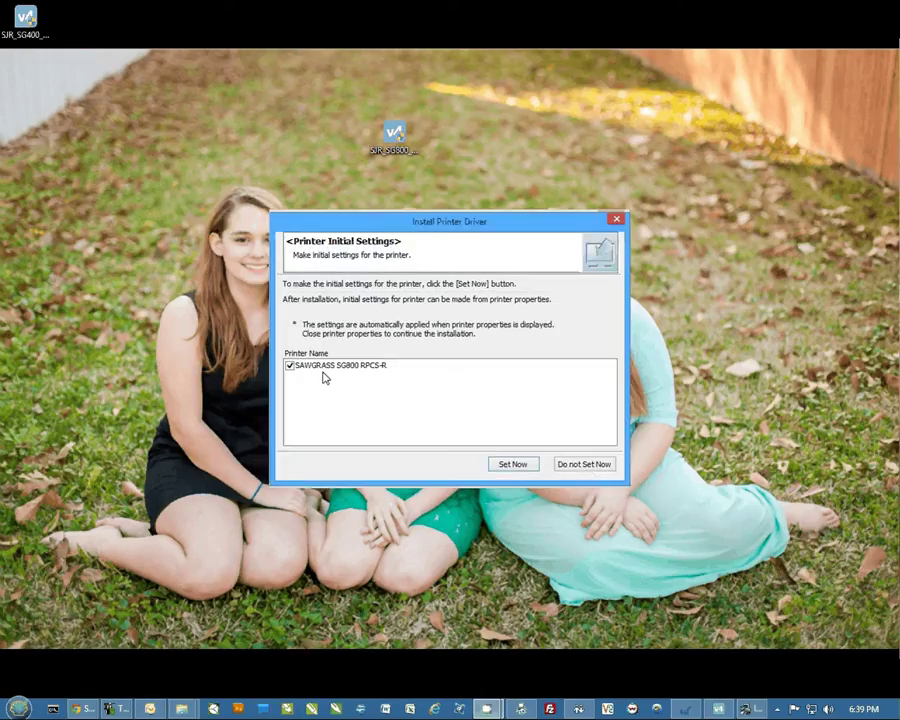
pyautogui.click(602, 465)
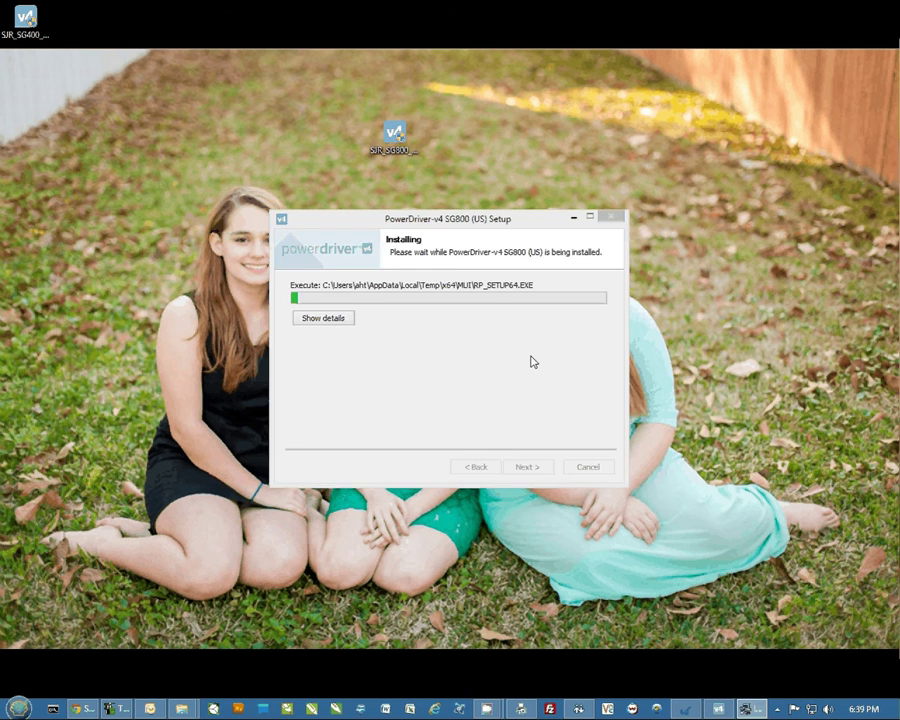
pyautogui.click(591, 466)
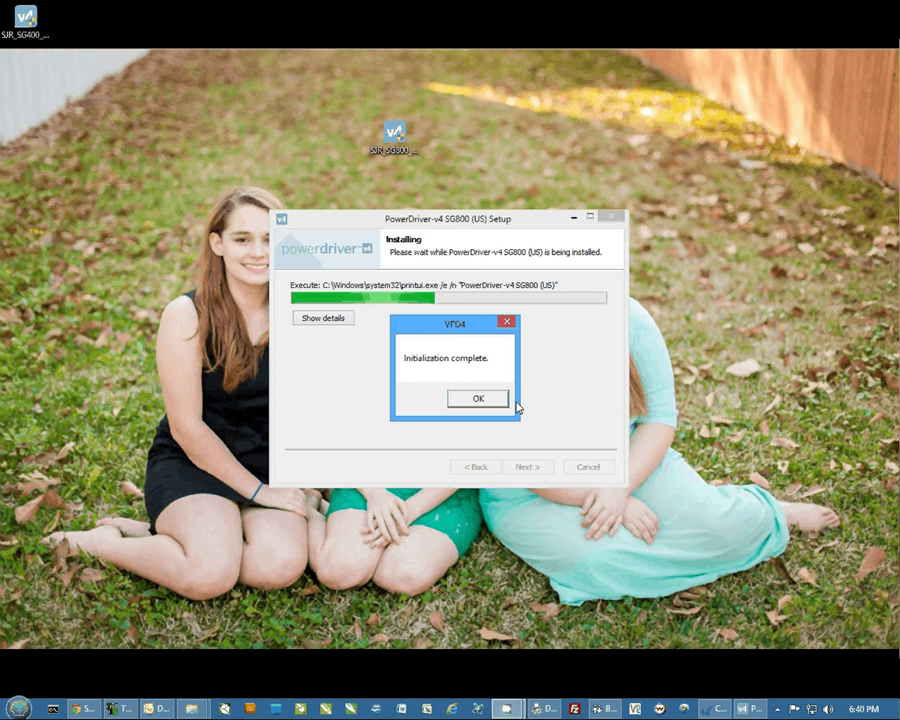
# Acknowledge the initialization, continue past the color management check and finish the setup with a manual reboot left for later
pyautogui.click(477, 400)
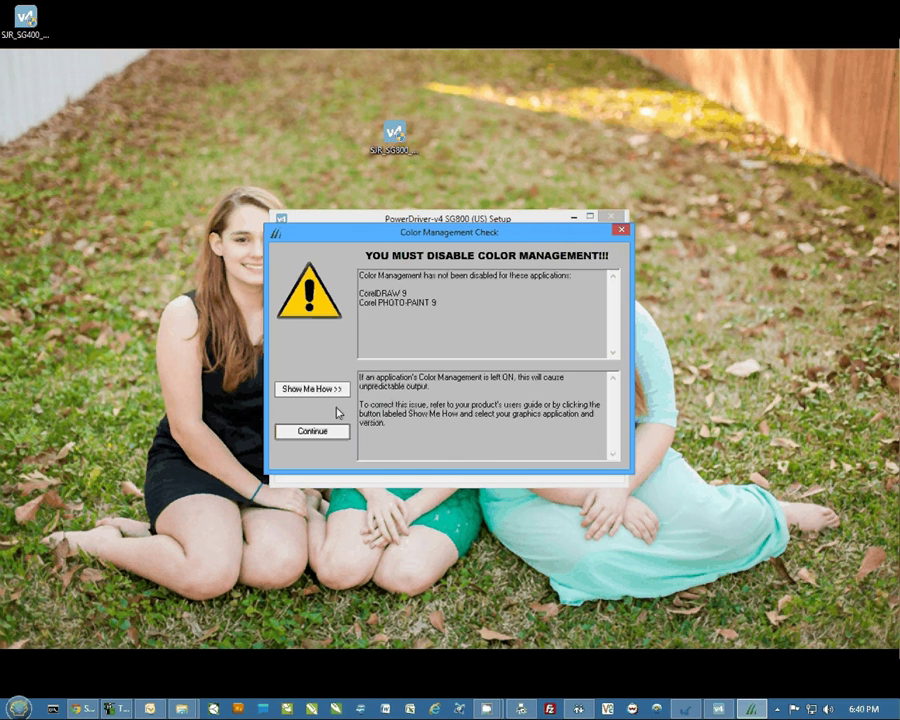
pyautogui.click(330, 431)
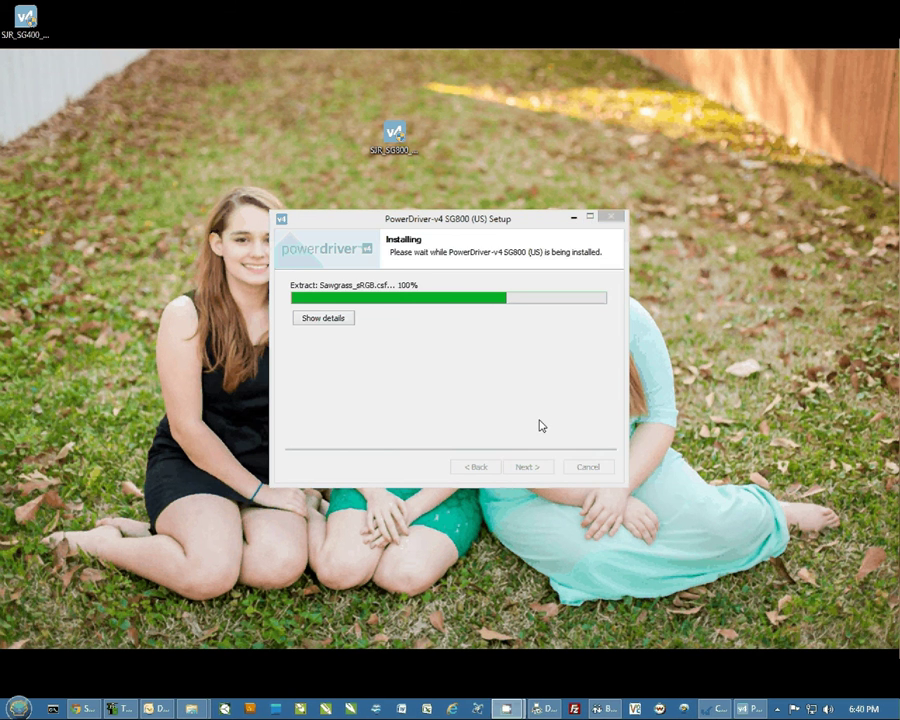
pyautogui.click(406, 378)
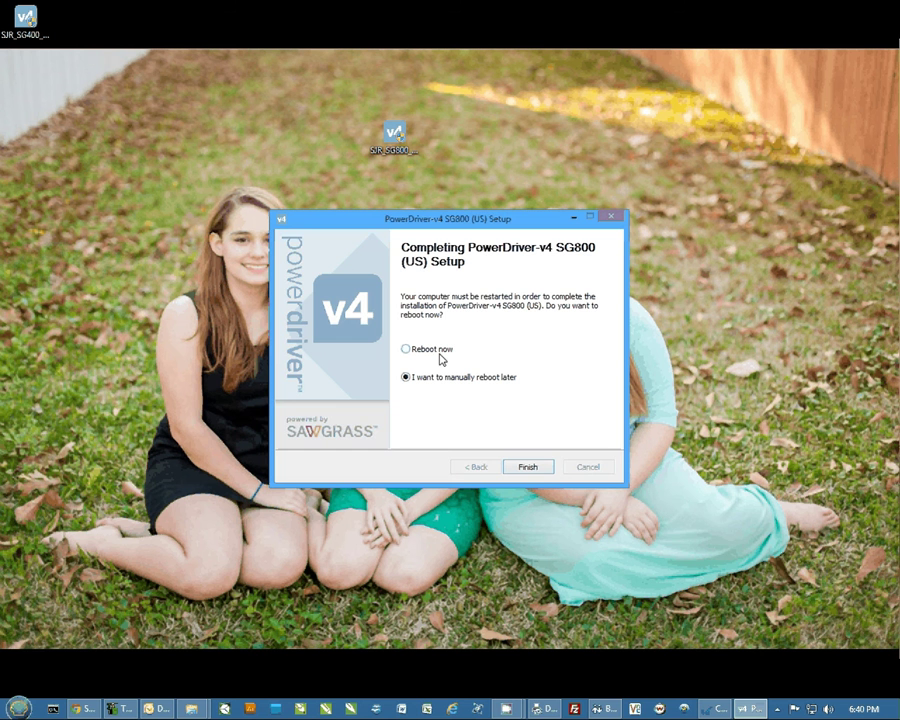
pyautogui.click(526, 468)
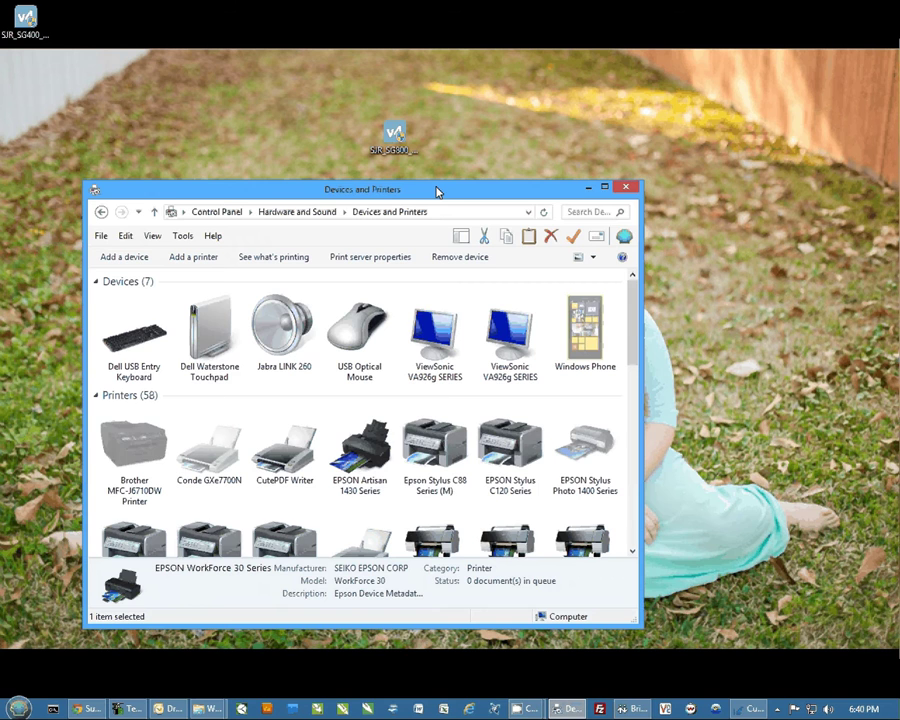
# Open the printing preferences of the PowerDriver-v4 SG800 (US) printer and display its driver configuration
pyautogui.doubleClick(437, 191)
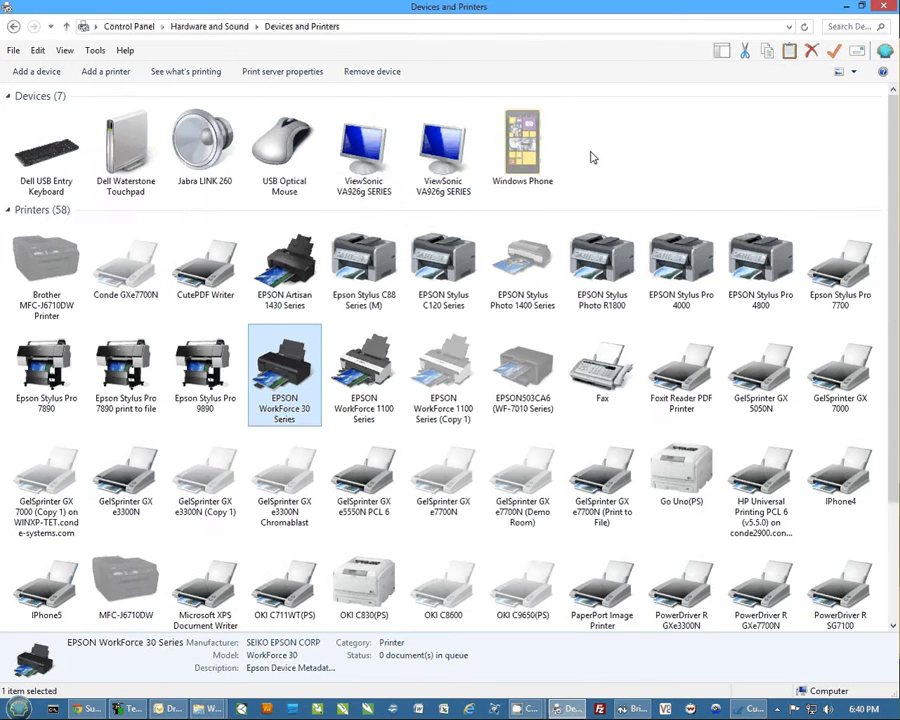
pyautogui.scroll(-3, 584, 510)
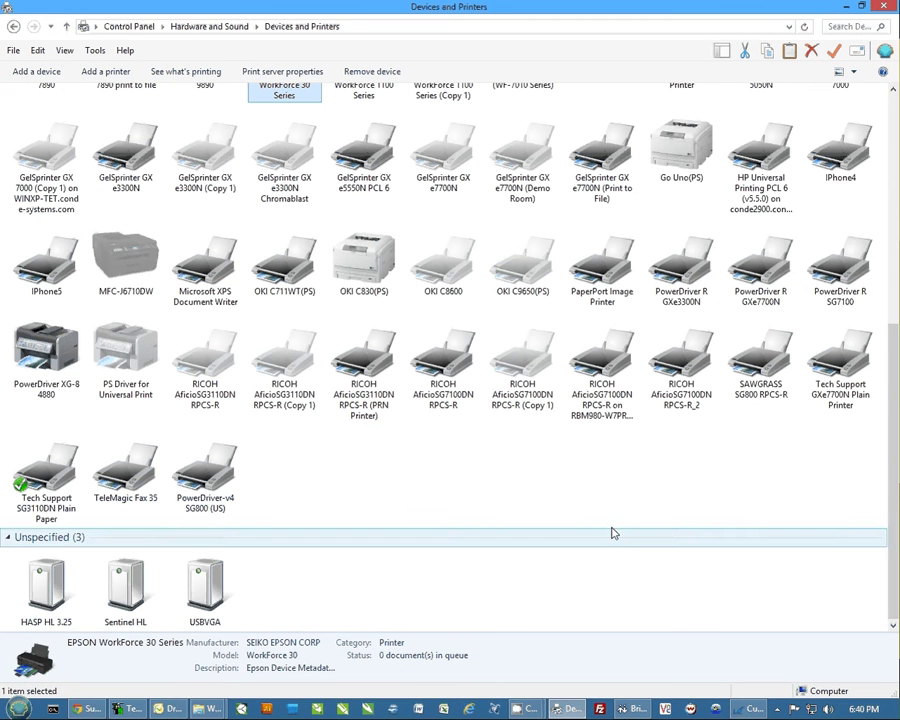
pyautogui.click(205, 468)
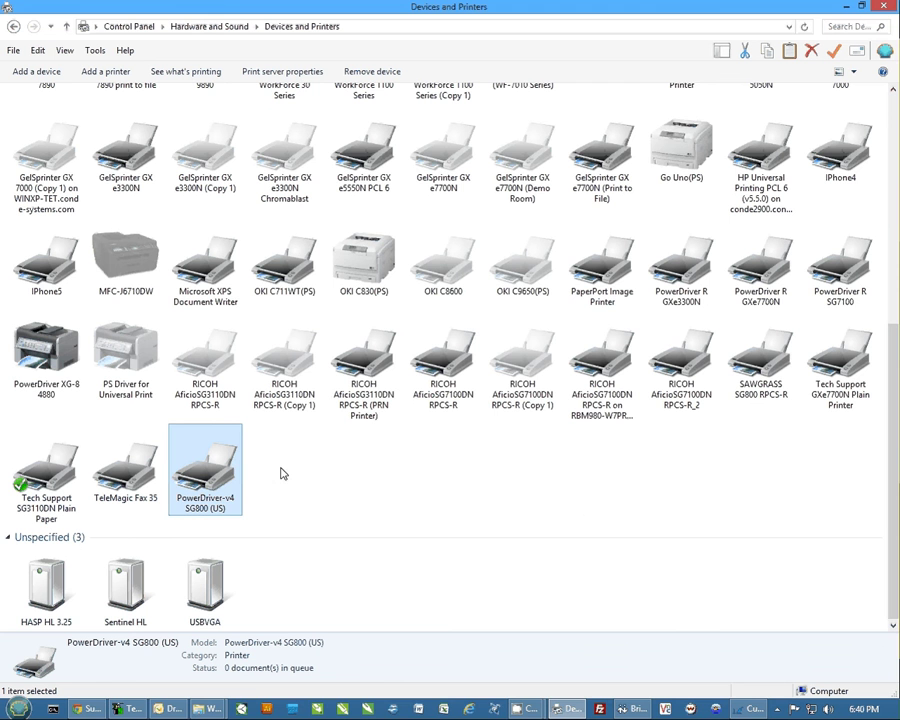
pyautogui.rightClick(212, 472)
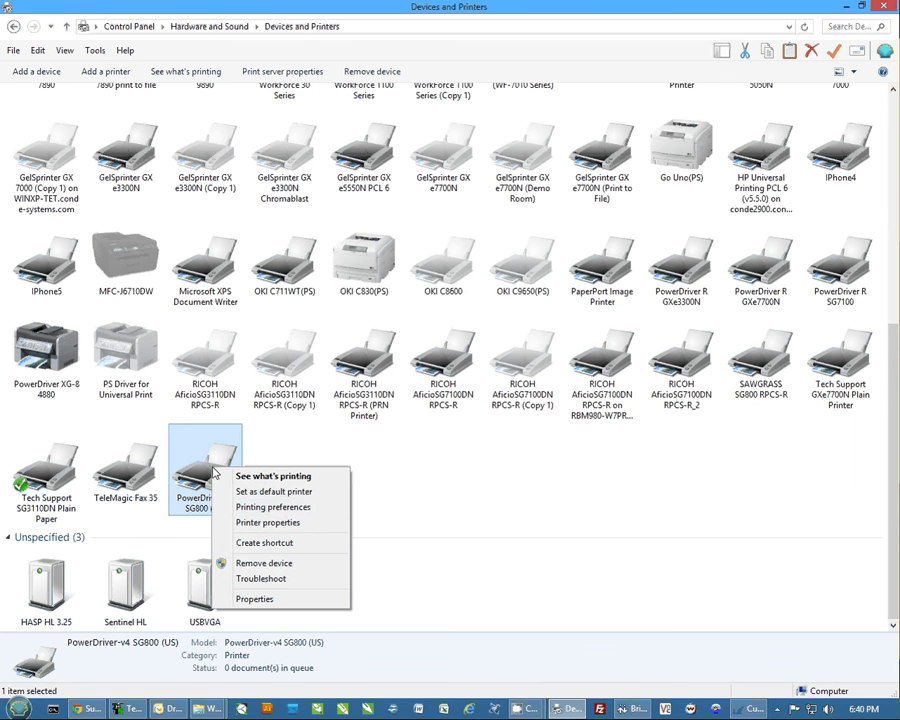
pyautogui.click(270, 355)
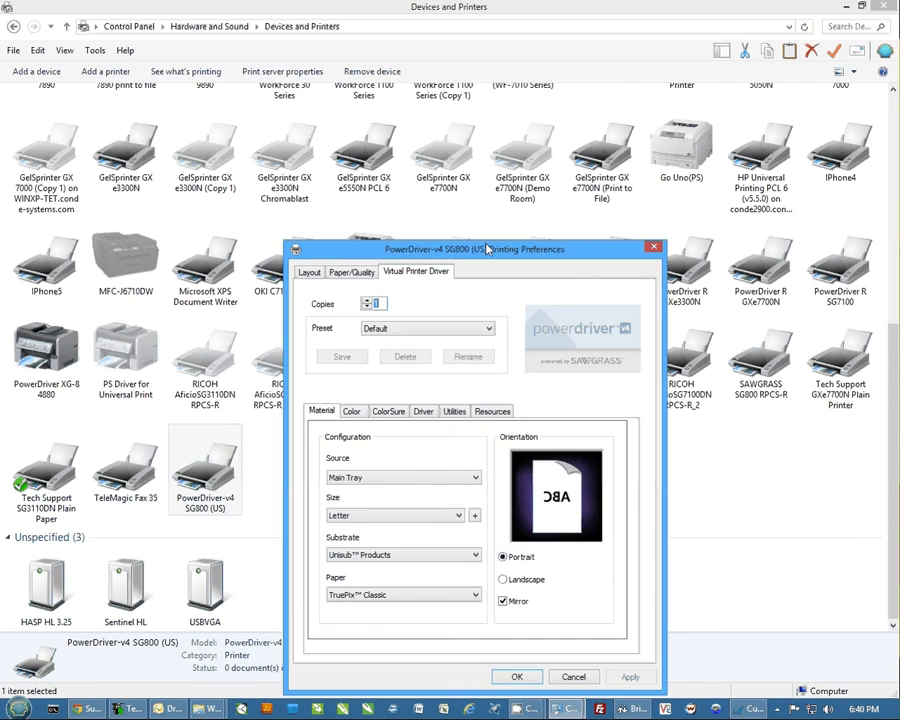
pyautogui.moveTo(344, 249); pyautogui.dragTo(341, 135)
pyautogui.click(418, 302)
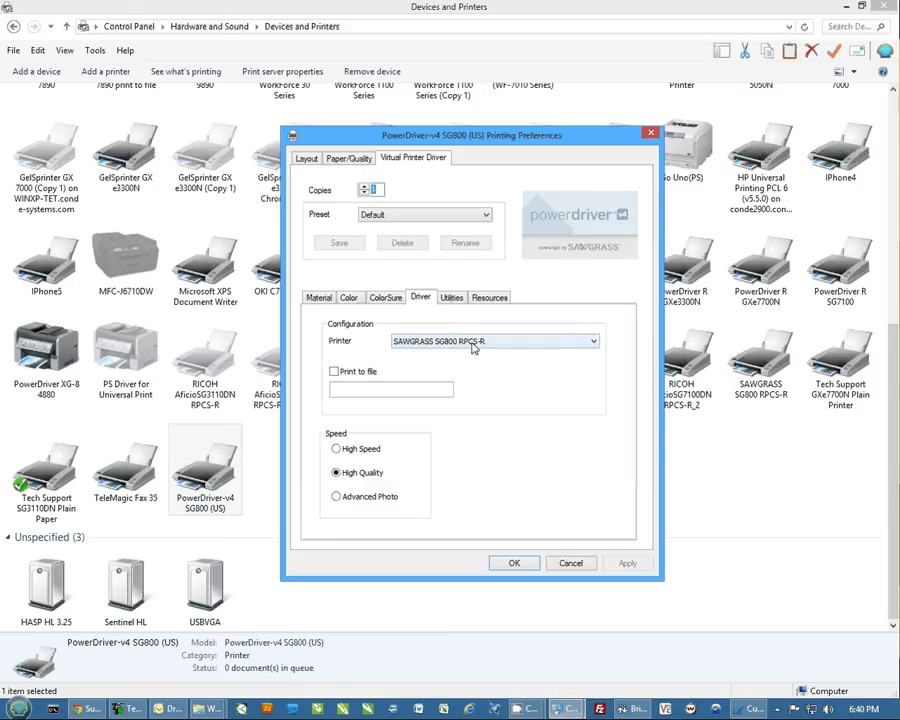
# In the material settings, set the paper to Media Street 31lb and the substrate to Unisub Products, and check the source options
pyautogui.click(318, 297)
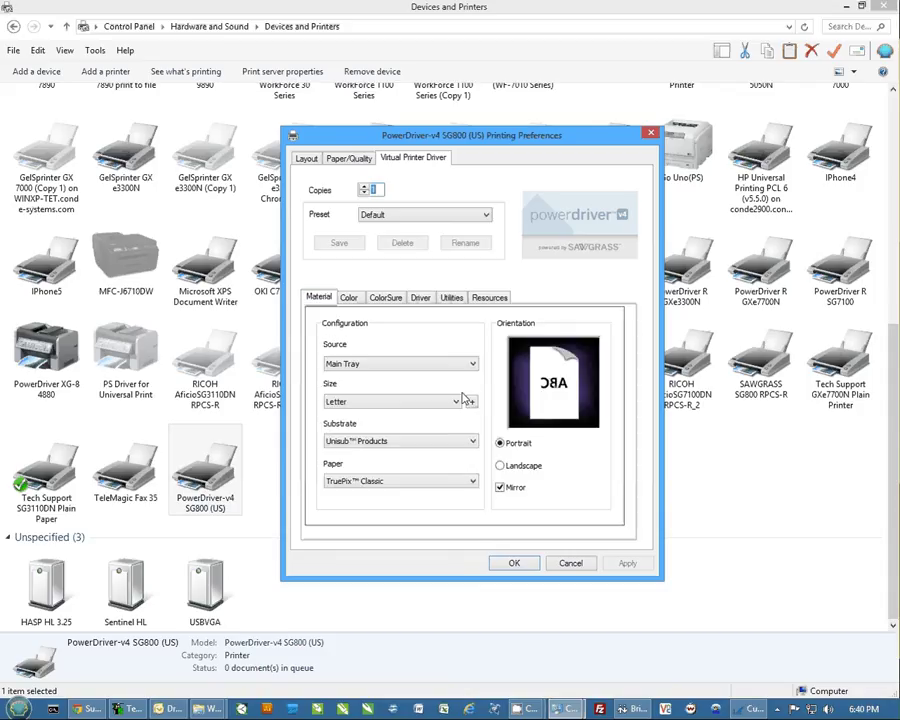
pyautogui.click(474, 482)
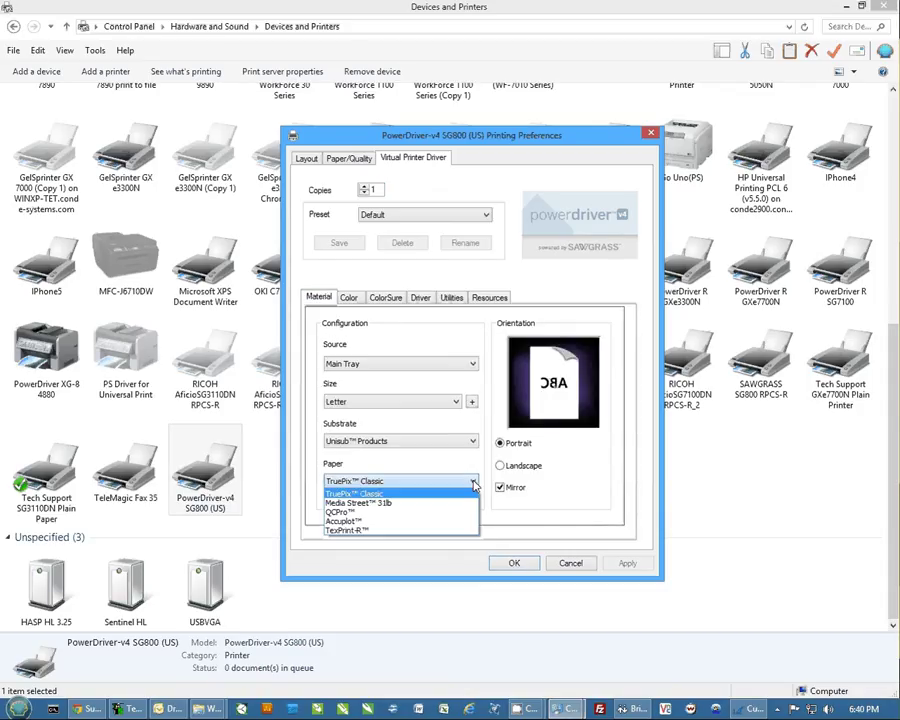
pyautogui.click(386, 504)
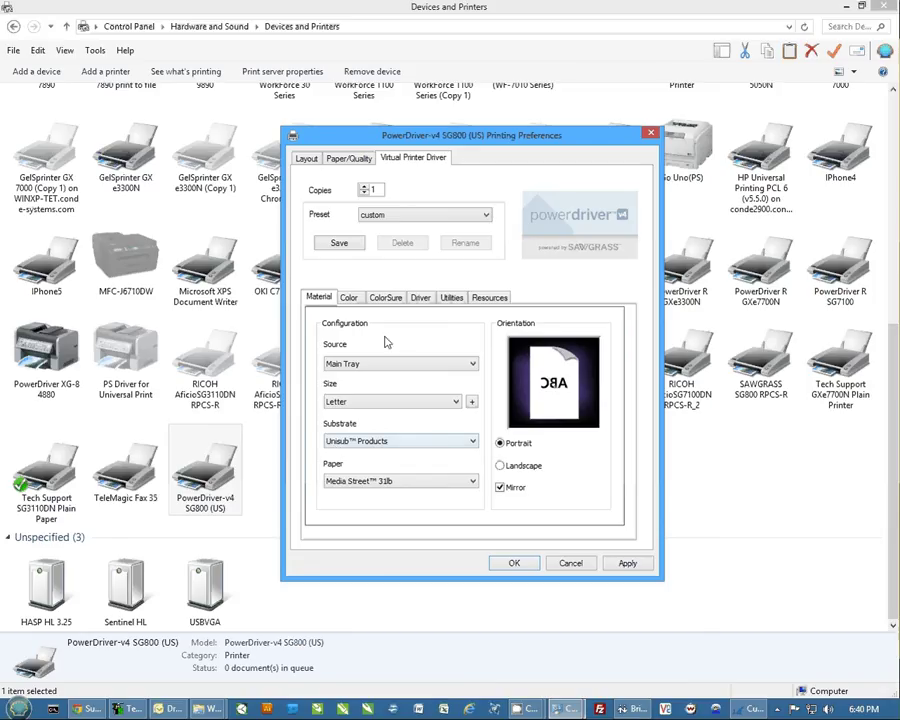
pyautogui.click(473, 443)
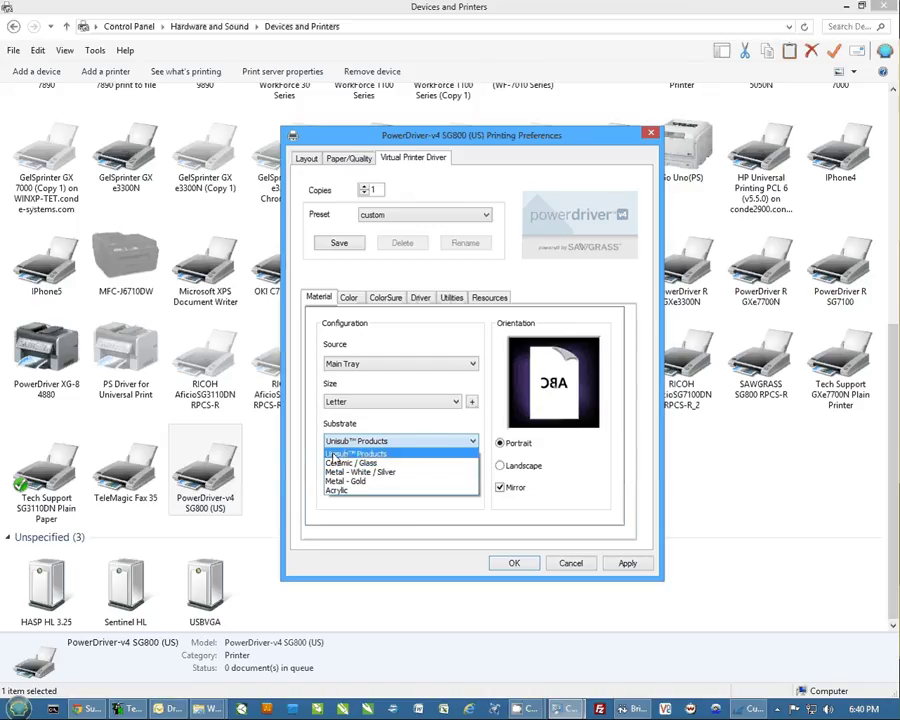
pyautogui.click(393, 456)
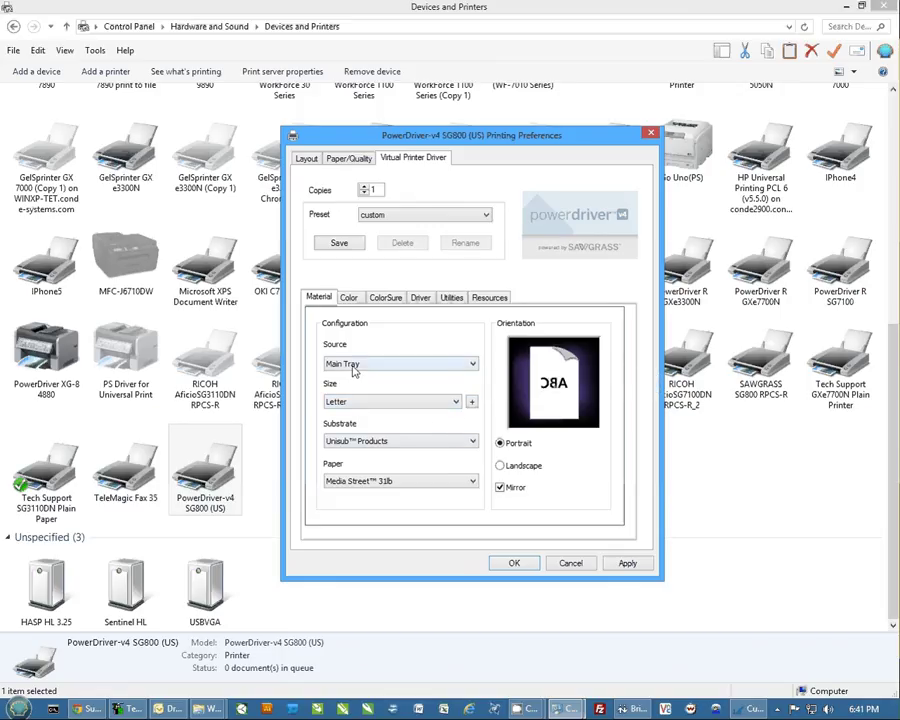
pyautogui.click(444, 366)
pyautogui.click(375, 324)
# Open the printer's ink status from the PowerDriver utilities
pyautogui.click(452, 298)
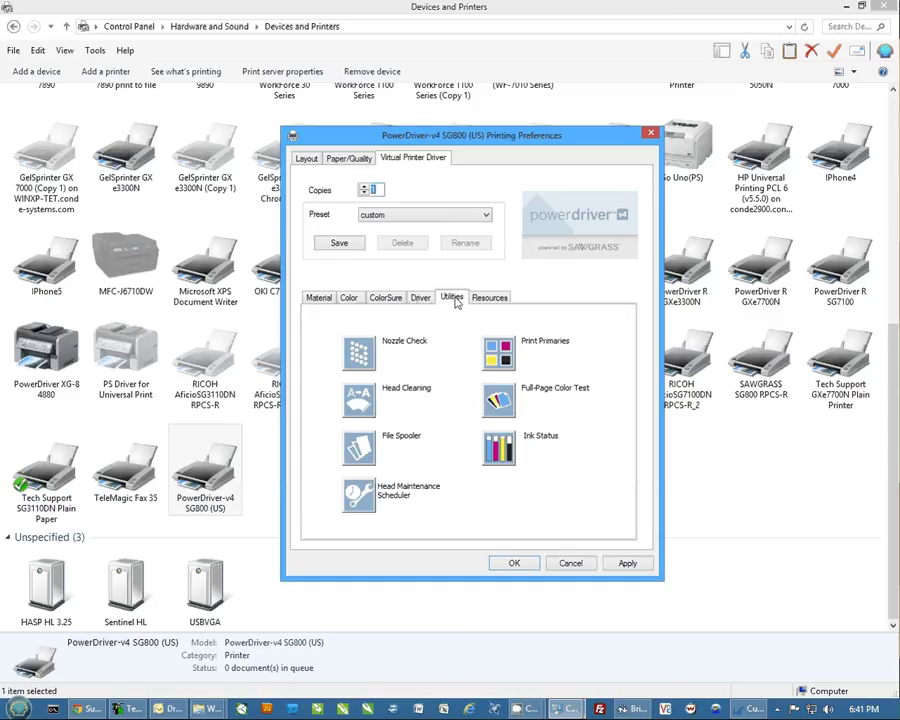
pyautogui.click(500, 452)
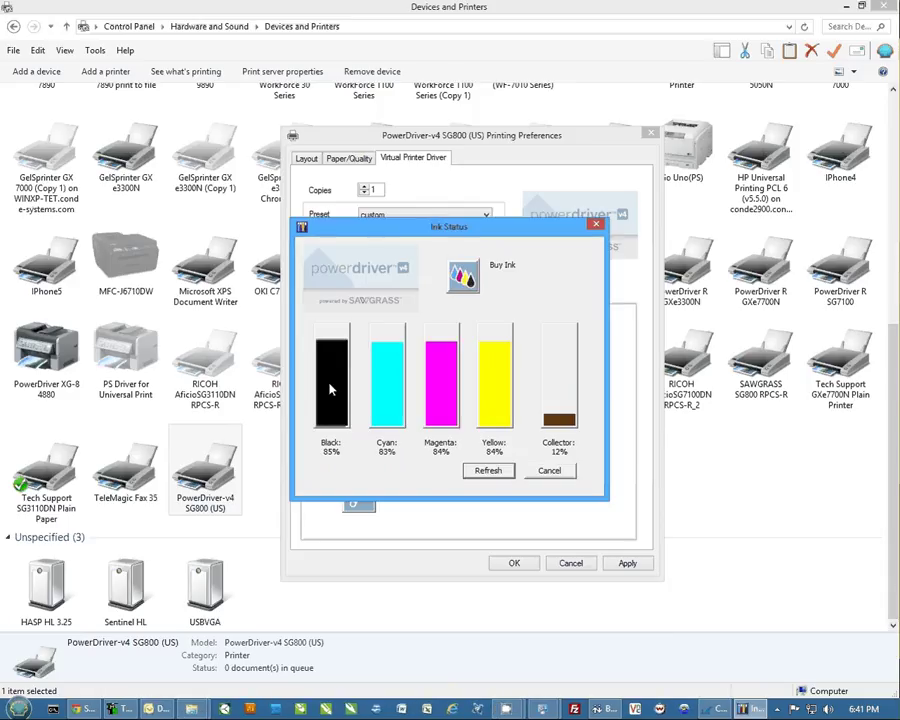
# Examine the ink cartridge and collector levels in the ink status window, moving it aside, and close it
pyautogui.moveTo(404, 226); pyautogui.dragTo(378, 230)
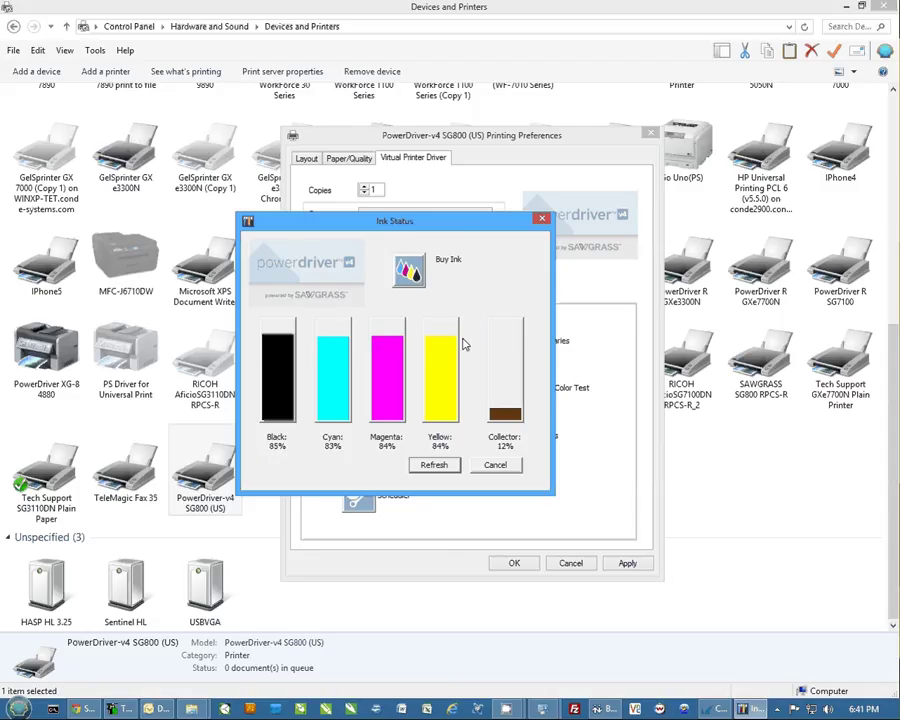
pyautogui.click(498, 465)
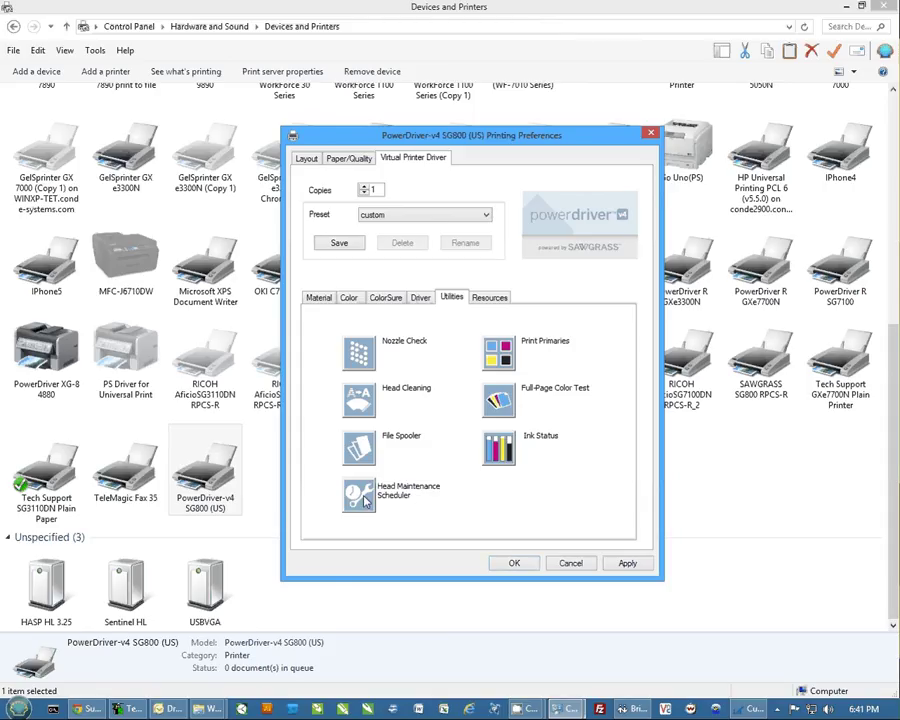
# Open the Head Maintenance Scheduler, try enabling the scheduled Nozzle Check, and exit without applying the schedule
pyautogui.click(545, 455)
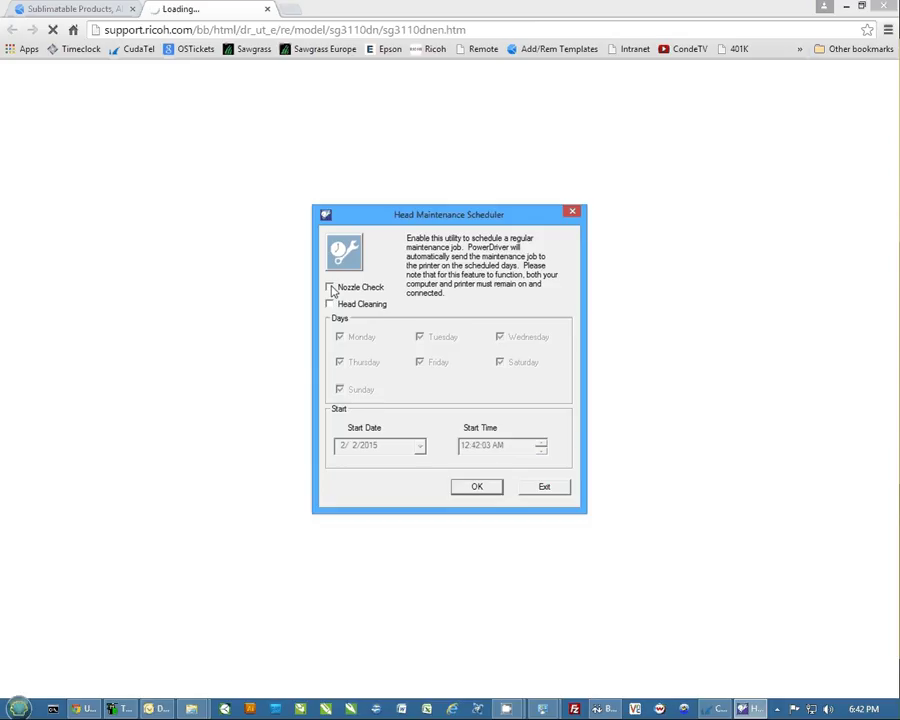
pyautogui.click(331, 288)
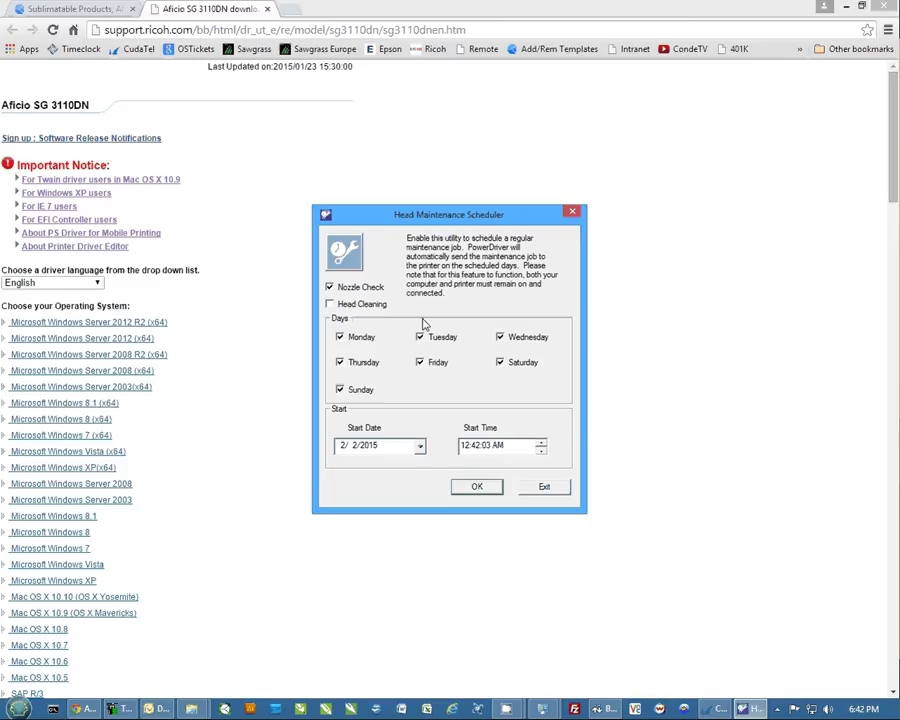
pyautogui.click(543, 488)
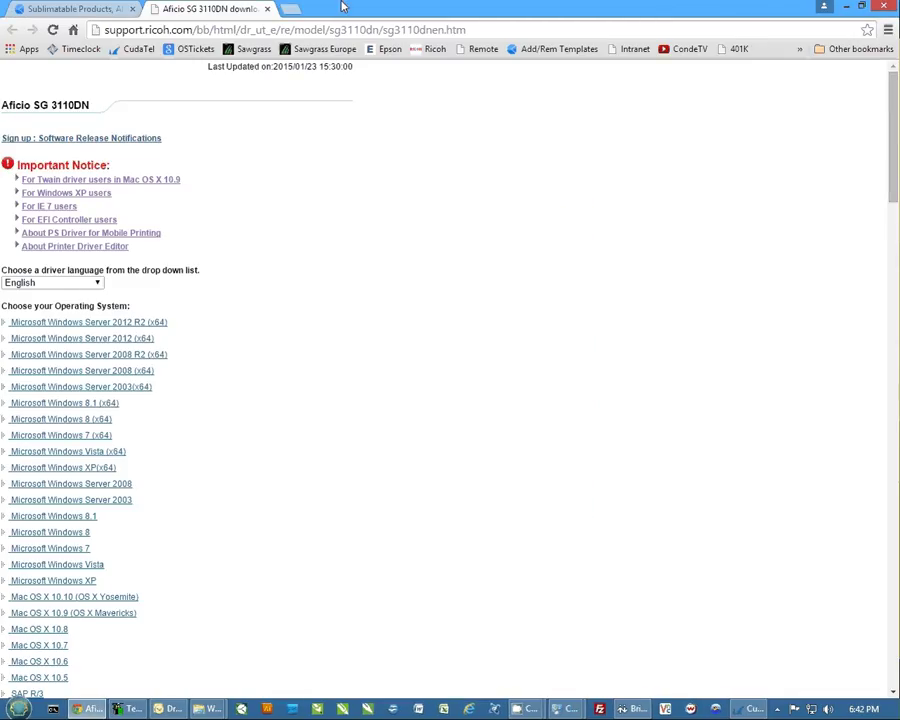
# Close the Aficio SG 3110DN download page, minimize the browser, and accept the PowerDriver-v4 SG800 (US) printing preferences
pyautogui.click(267, 9)
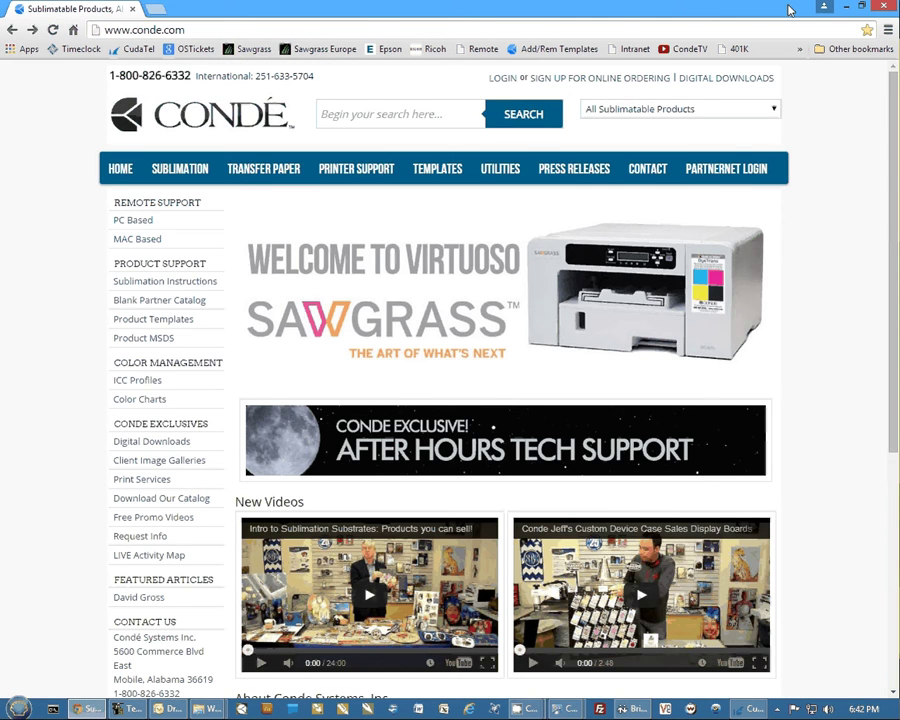
pyautogui.click(845, 6)
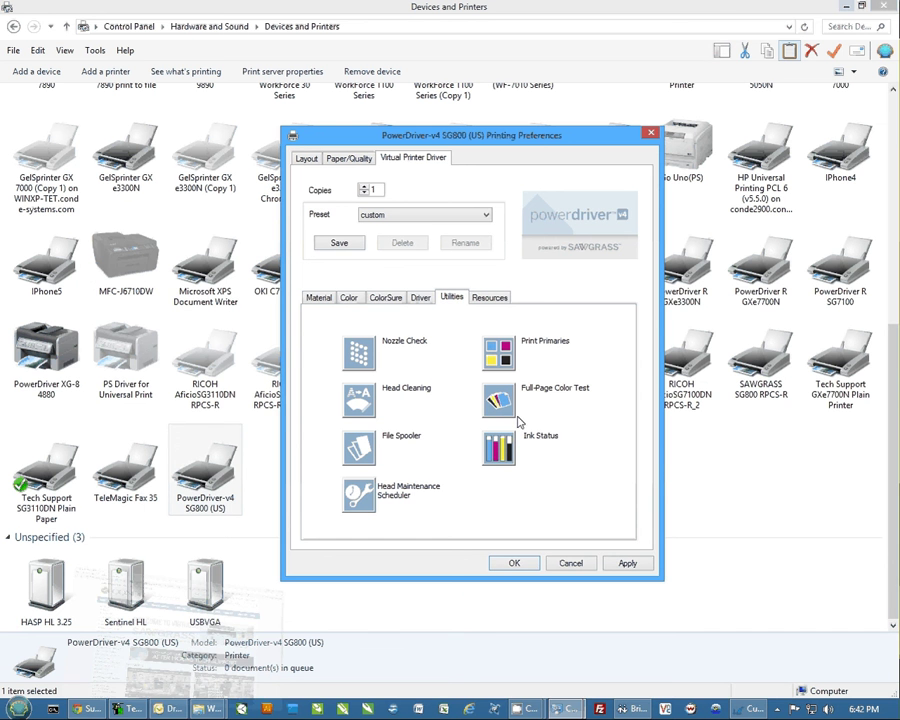
pyautogui.click(510, 564)
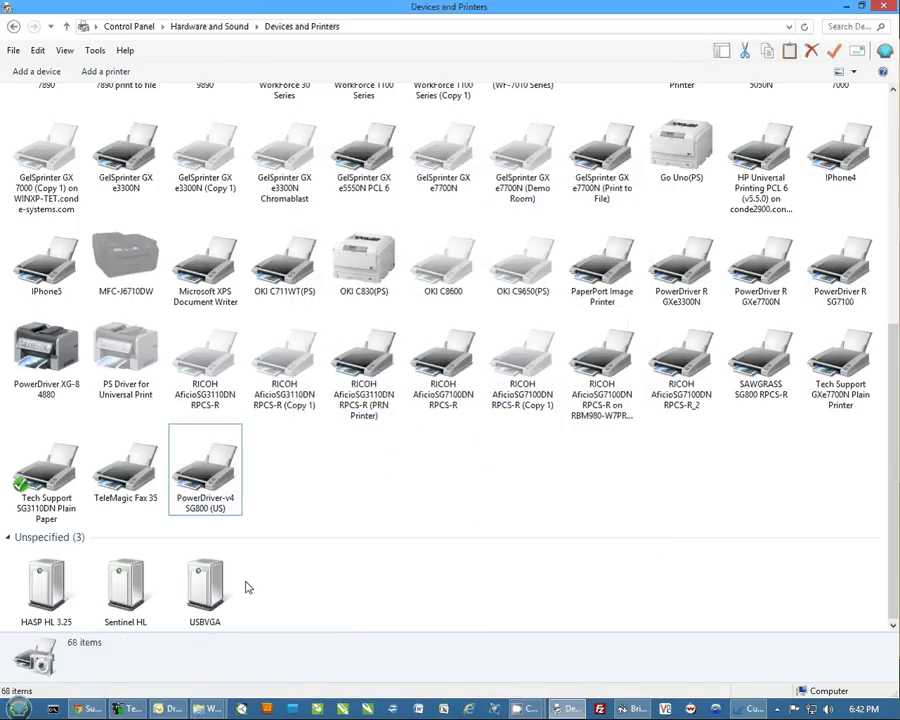
# Point out the PowerDriver-v4 SG800 (US) and SAWGRASS SG800 RPCS-R printers by selecting each in turn, and clear the selection
pyautogui.click(206, 468)
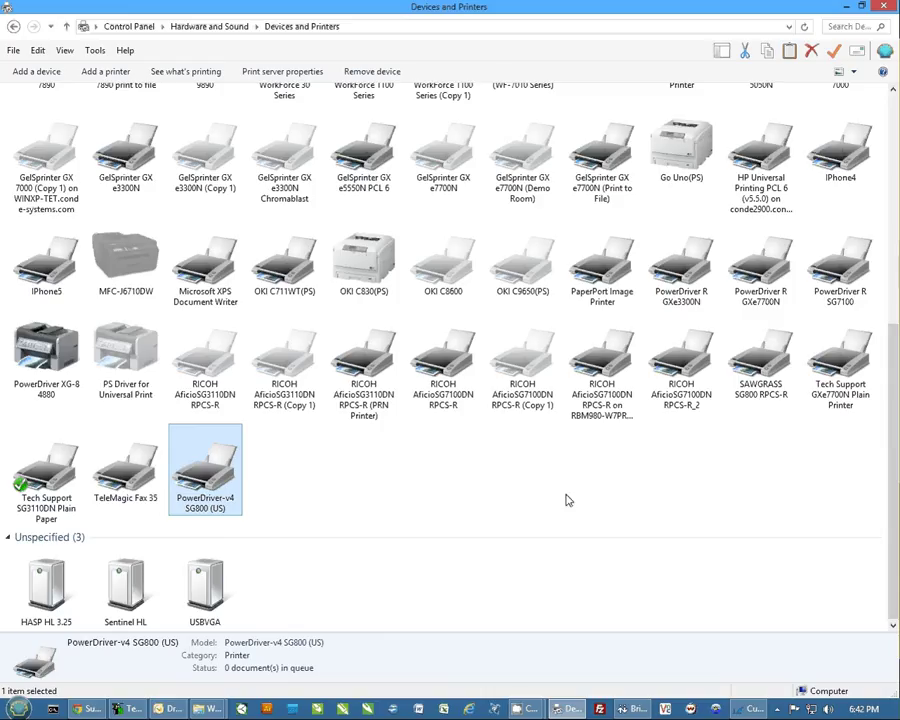
pyautogui.click(770, 380)
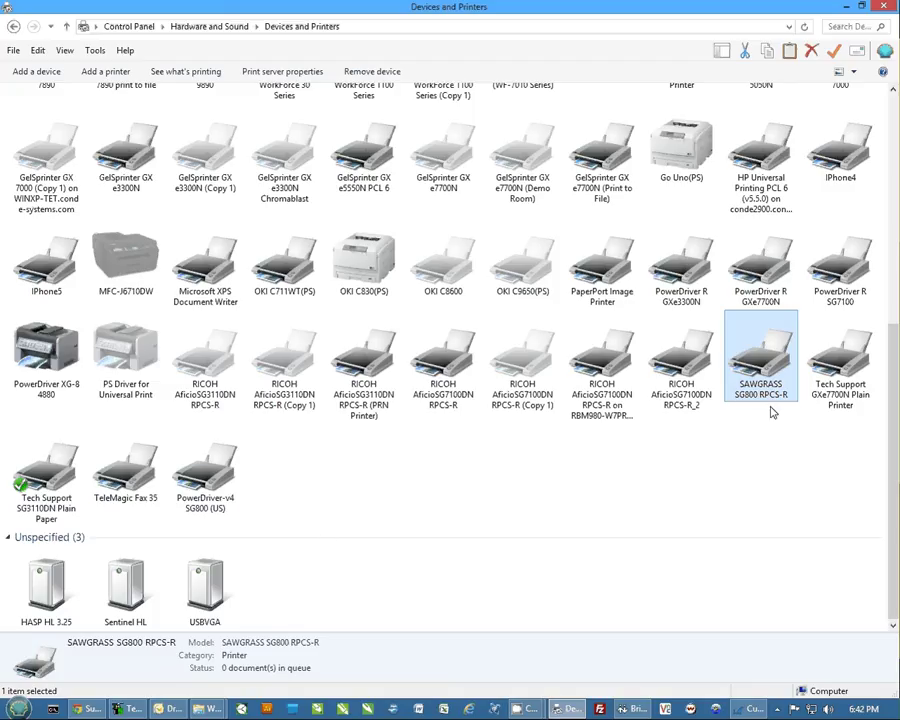
pyautogui.click(200, 508)
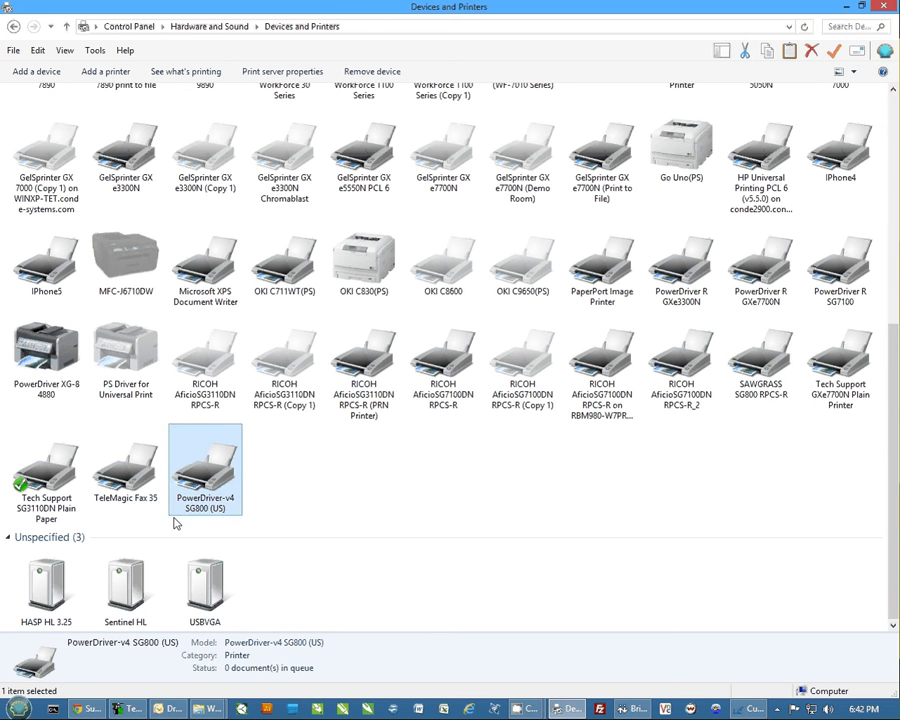
pyautogui.click(462, 500)
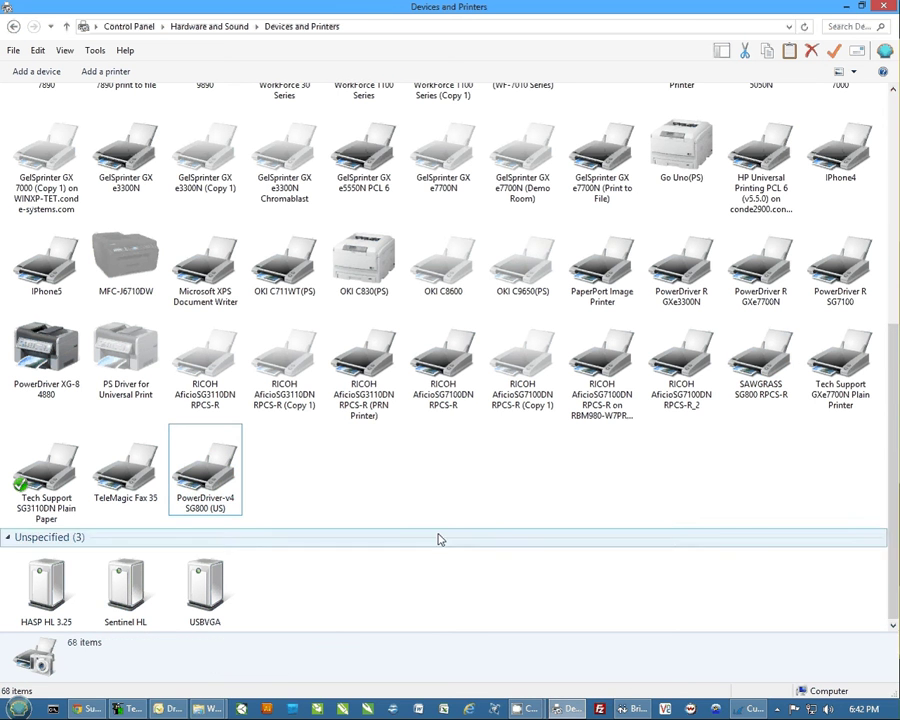